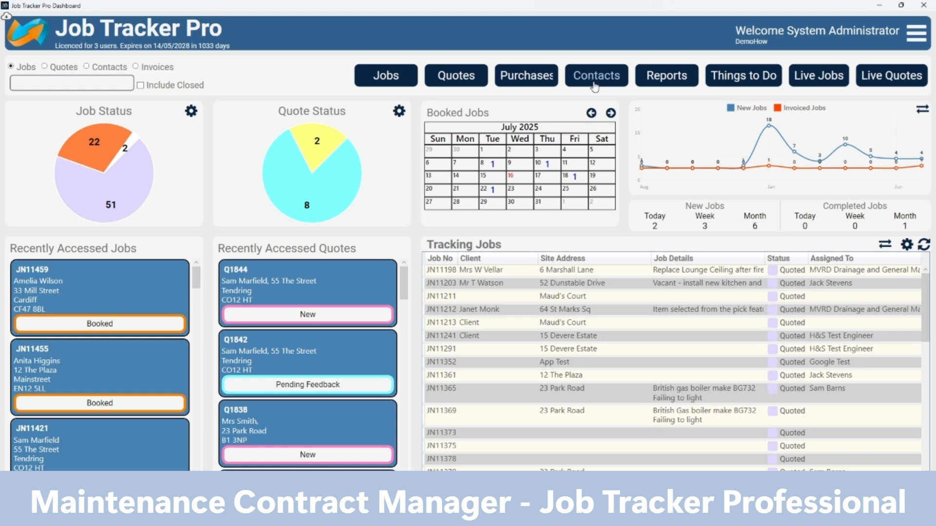
# Open the Maintenance Contracts of the client record named Contracts and select the Weekly Checks for asbestos contract.
pyautogui.moveTo(575, 514)
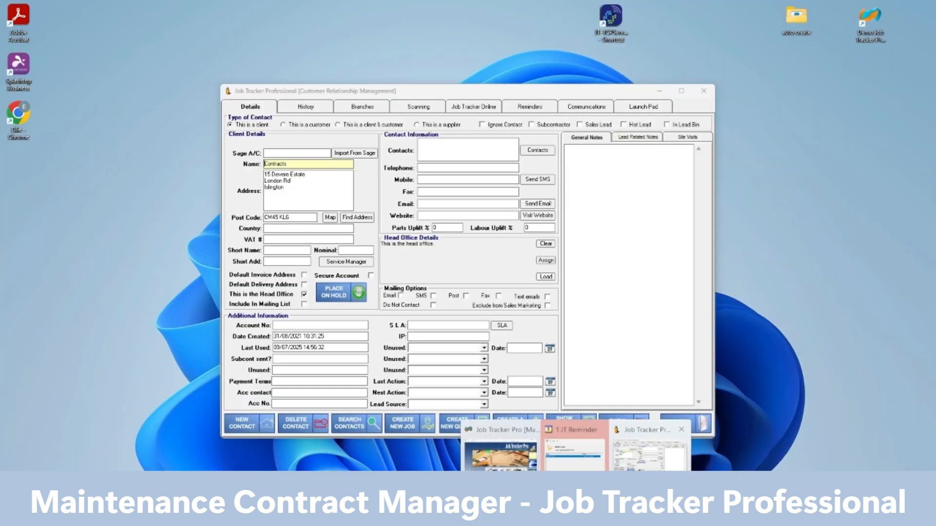
pyautogui.click(639, 469)
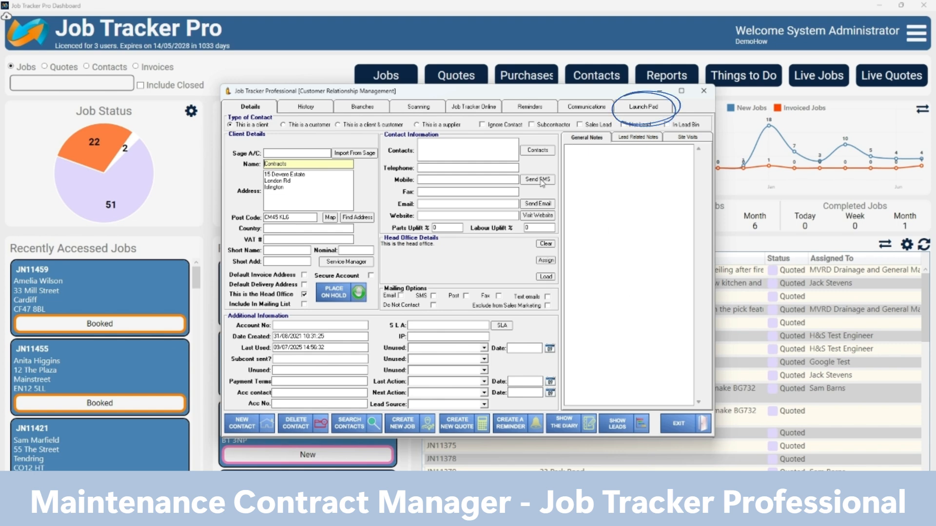
pyautogui.click(632, 106)
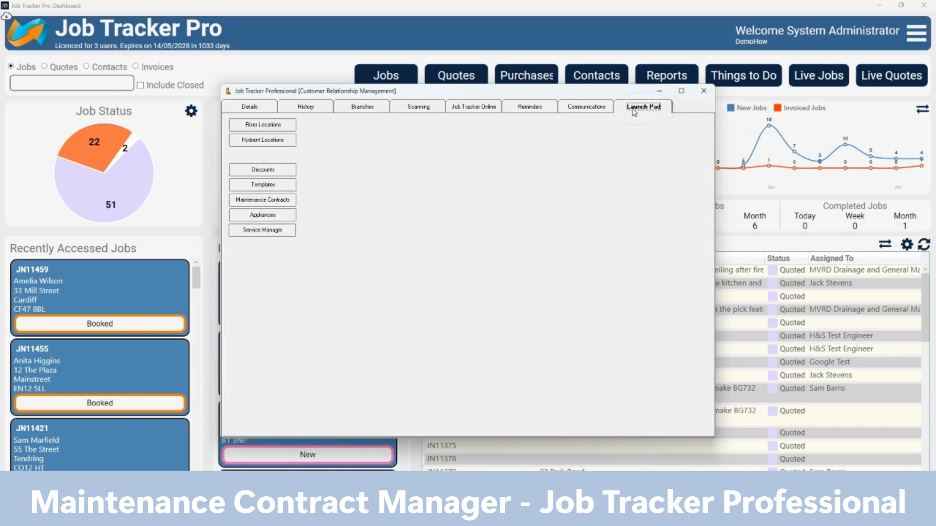
pyautogui.click(290, 204)
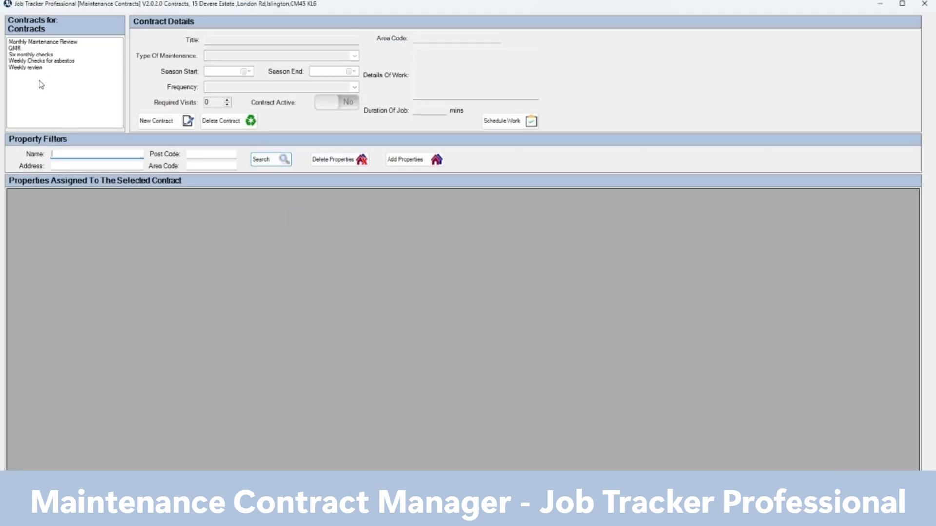
pyautogui.click(30, 63)
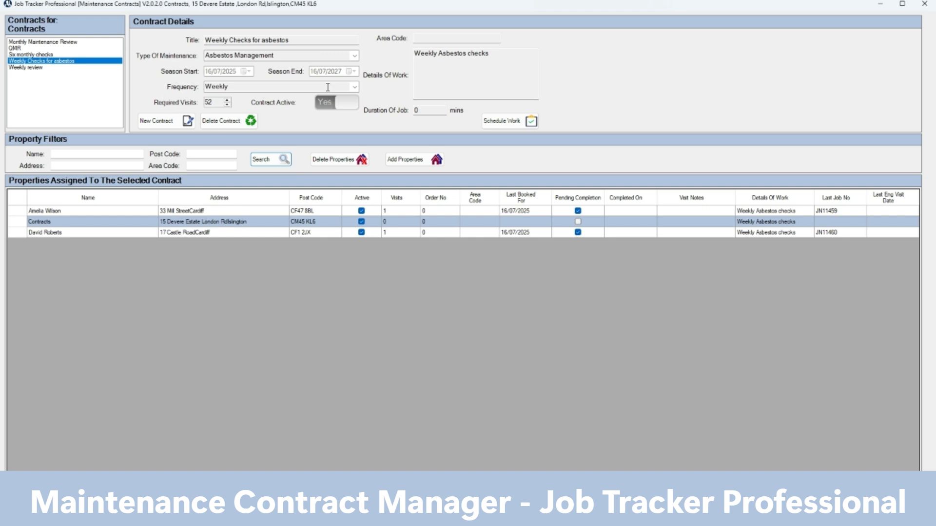
# Open the Weekly Checks for asbestos contract for editing and choose Asbestos Management as its type of maintenance.
pyautogui.doubleClick(76, 63)
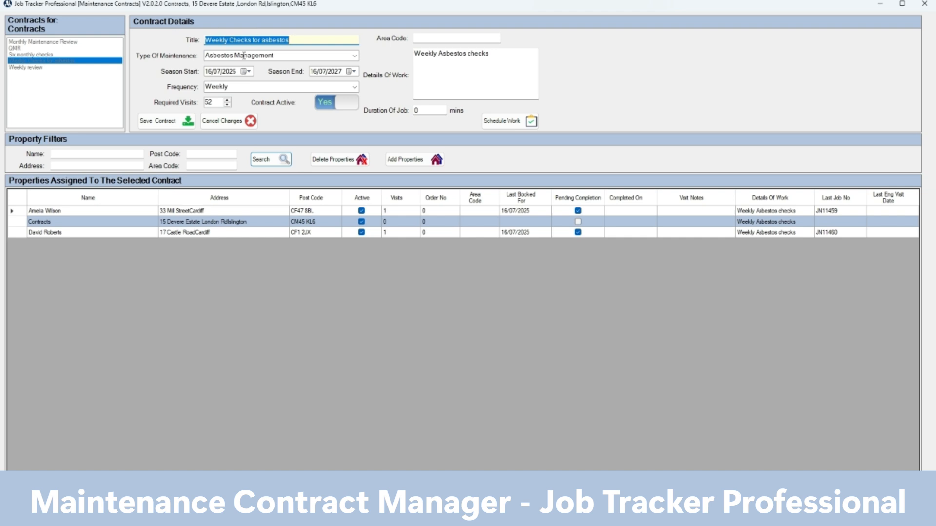
pyautogui.click(355, 56)
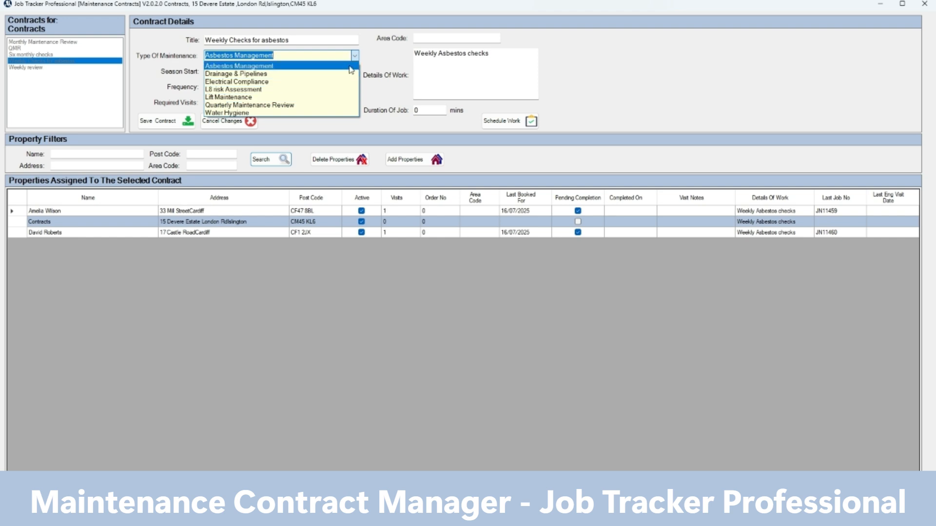
pyautogui.click(349, 66)
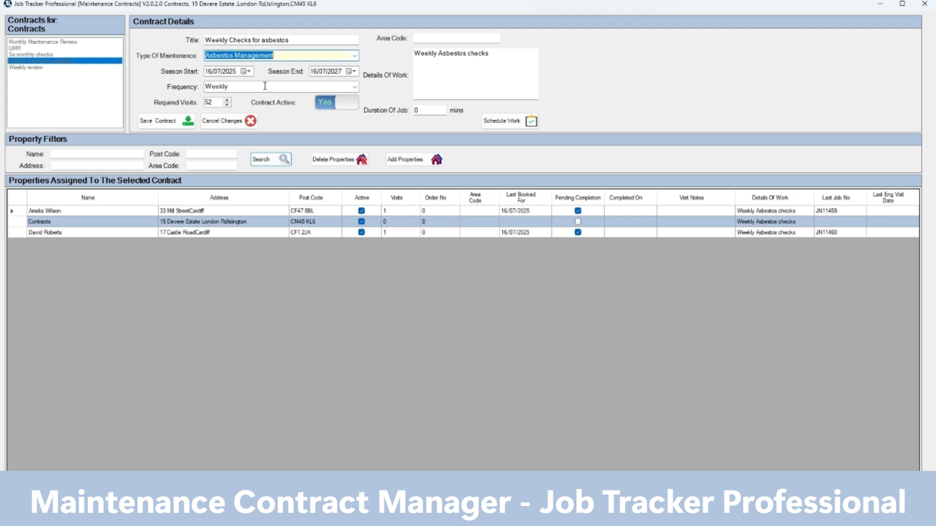
# Save the contract with a Weekly frequency and Contract Active set to Yes.
pyautogui.click(355, 88)
pyautogui.click(355, 87)
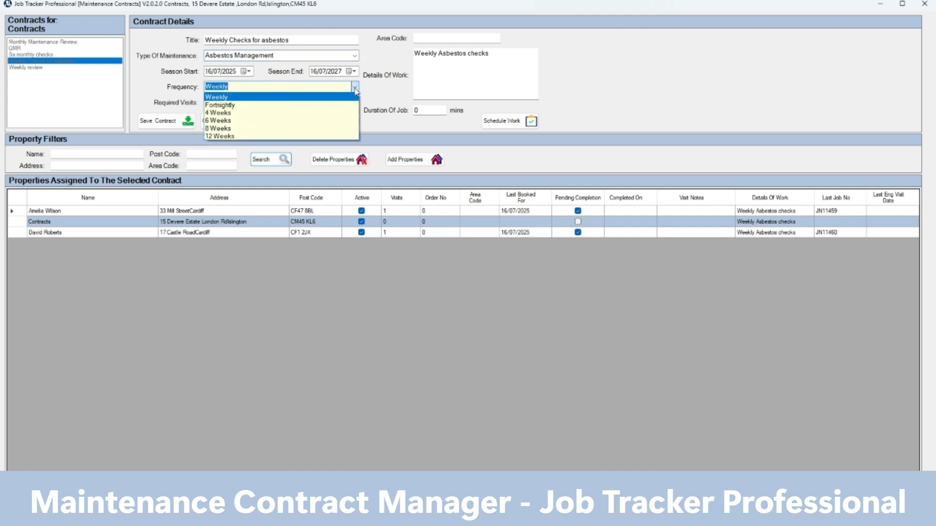
pyautogui.click(356, 91)
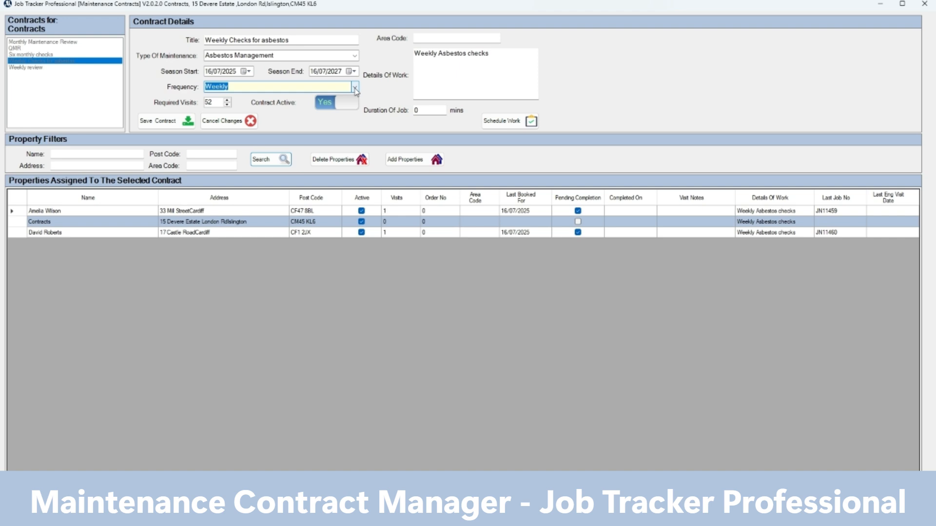
pyautogui.click(348, 109)
pyautogui.click(323, 105)
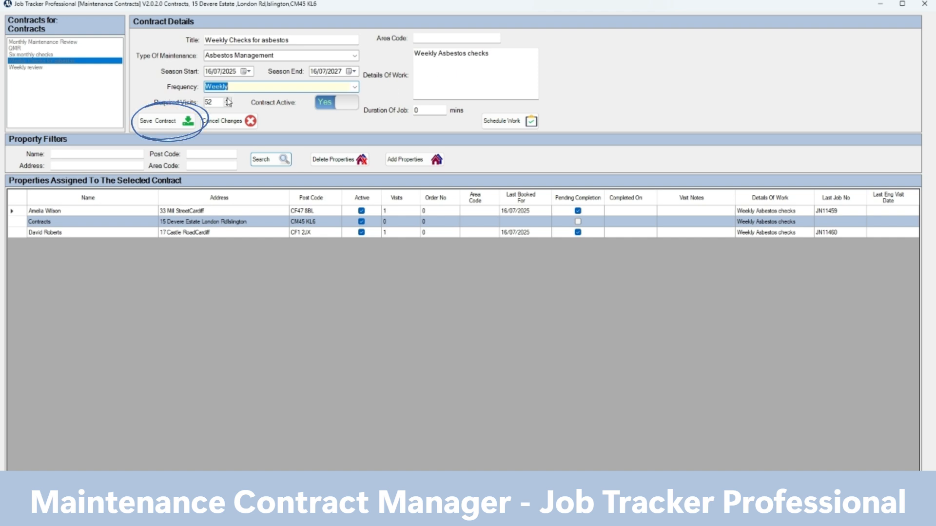
pyautogui.click(166, 125)
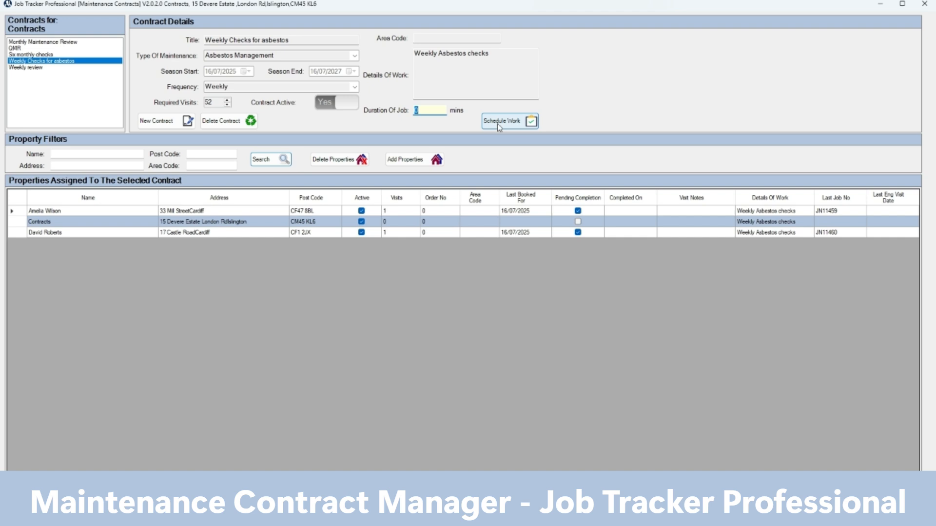
# Add the properties in rows 3, 7, 10 and 17 of the available property list to the contract and confirm.
pyautogui.click(419, 164)
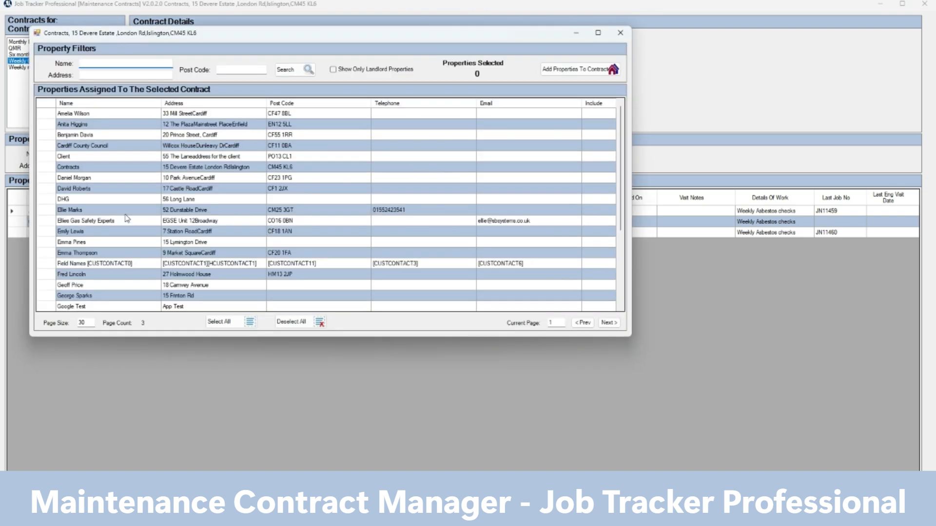
pyautogui.click(512, 211)
pyautogui.click(494, 178)
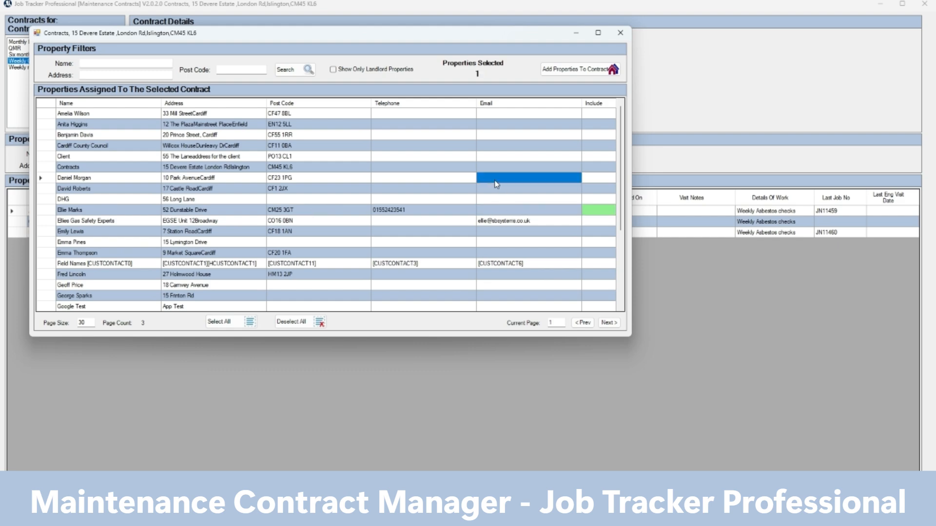
pyautogui.click(494, 138)
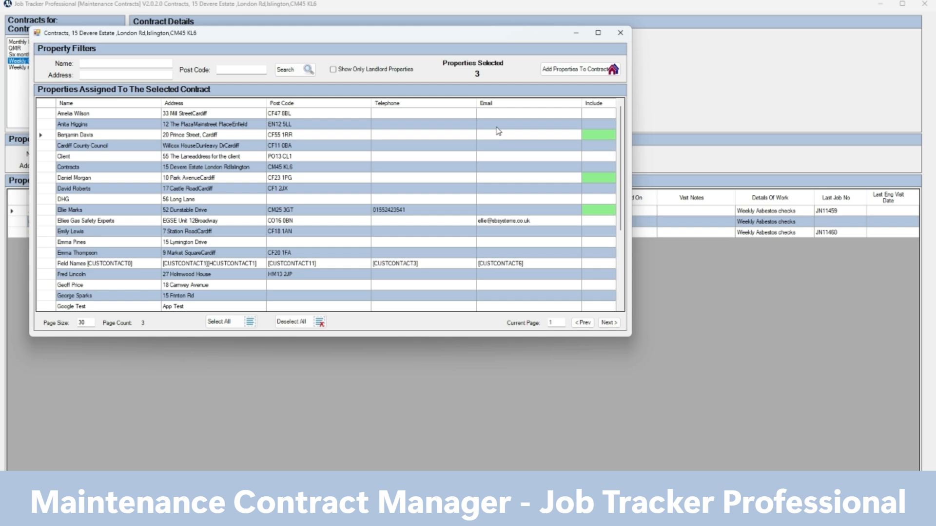
pyautogui.click(496, 286)
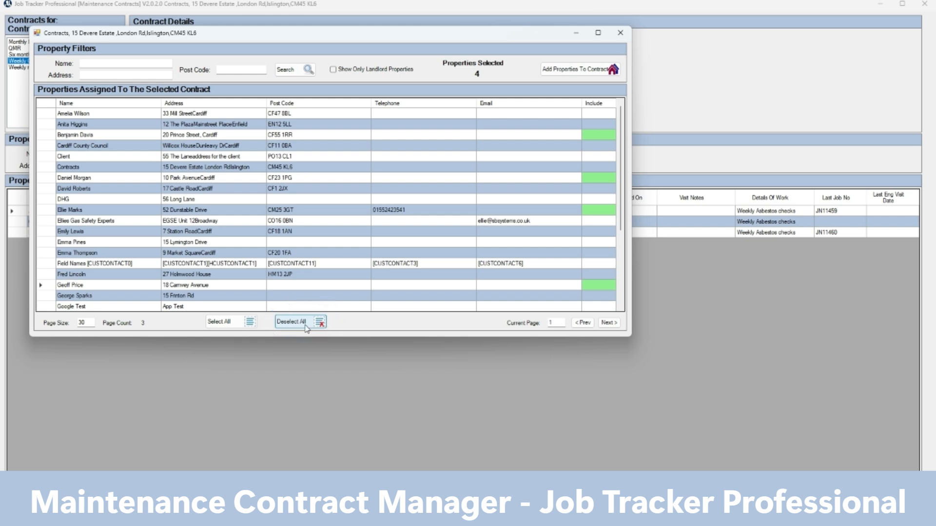
pyautogui.click(579, 73)
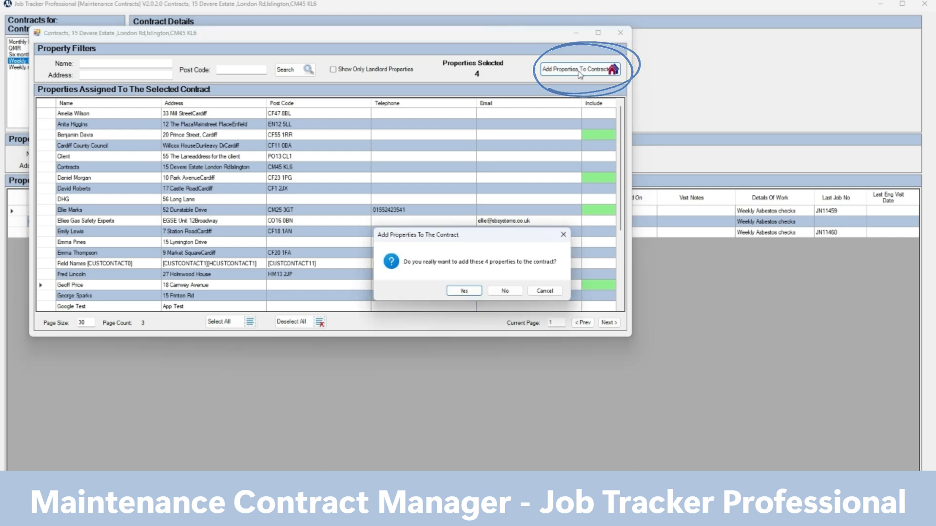
pyautogui.click(465, 290)
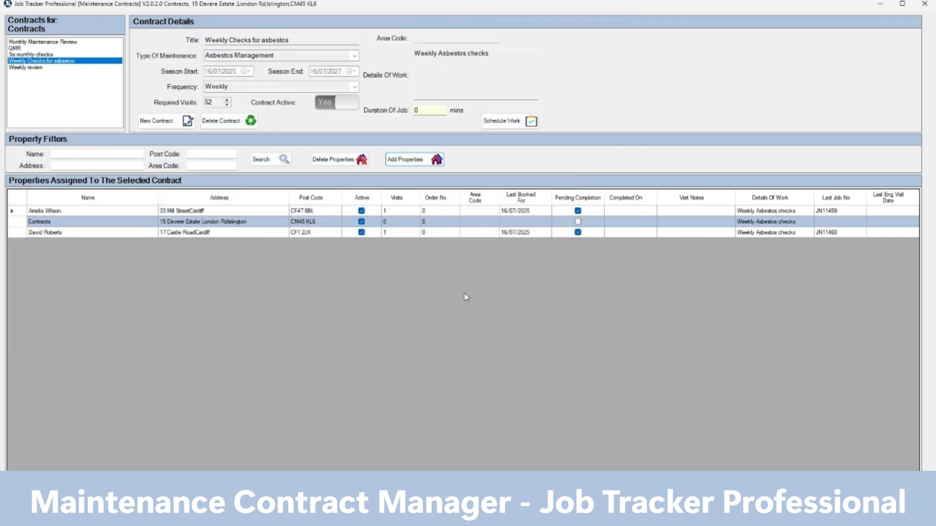
# View only the landlord properties available for the contract, restore the full list and close the property selection without adding any.
pyautogui.click(407, 161)
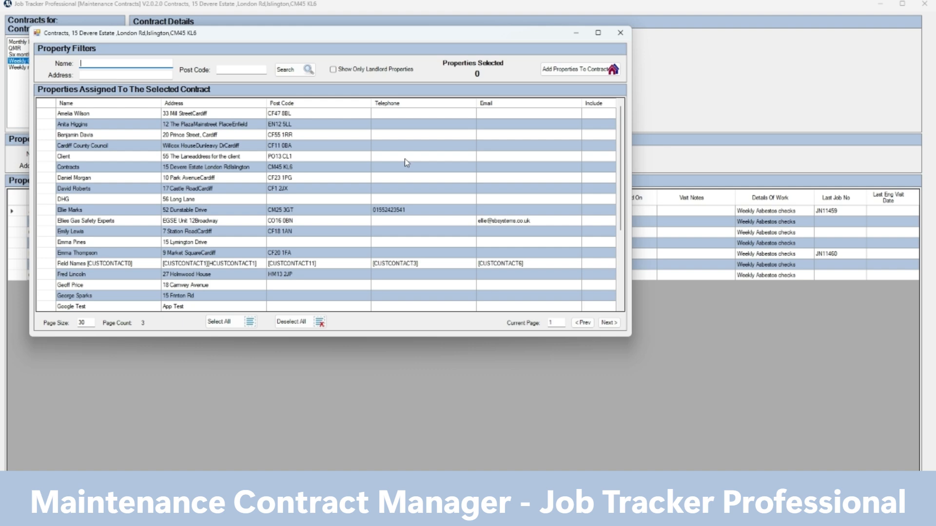
pyautogui.click(334, 70)
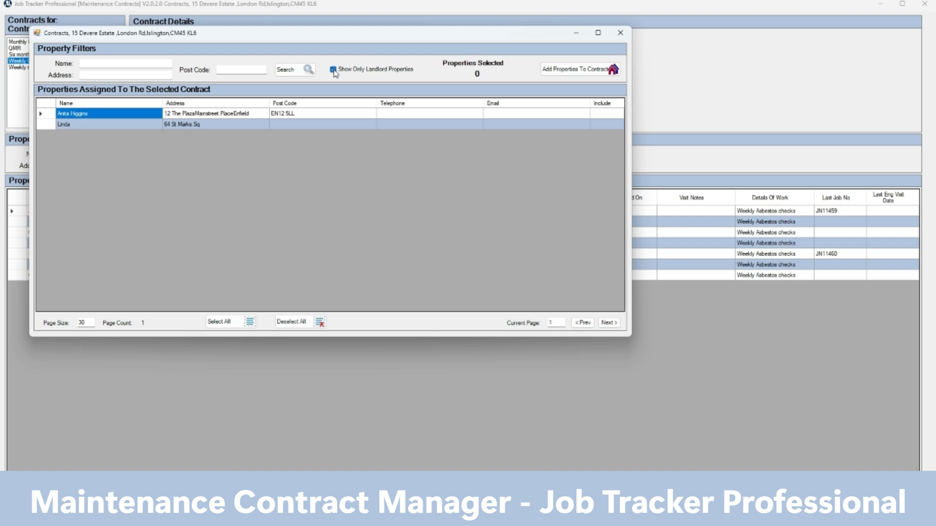
pyautogui.click(359, 70)
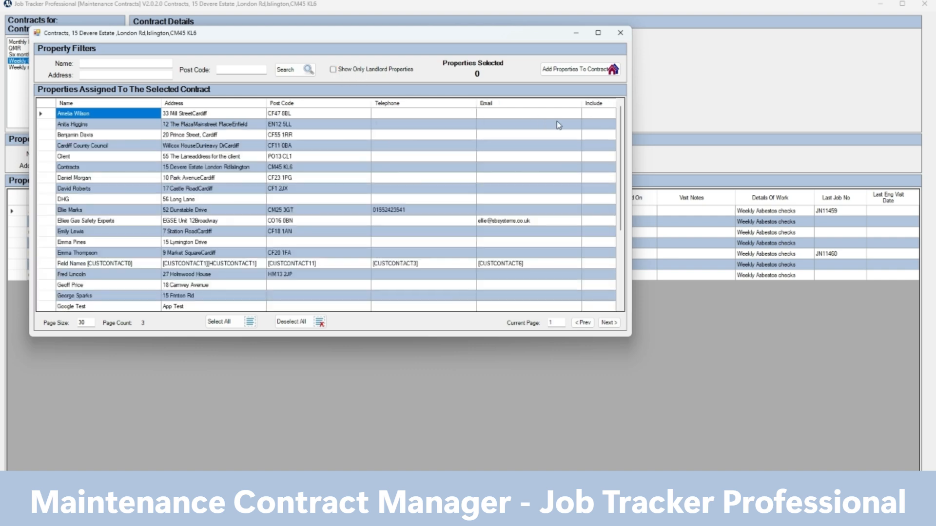
pyautogui.click(620, 33)
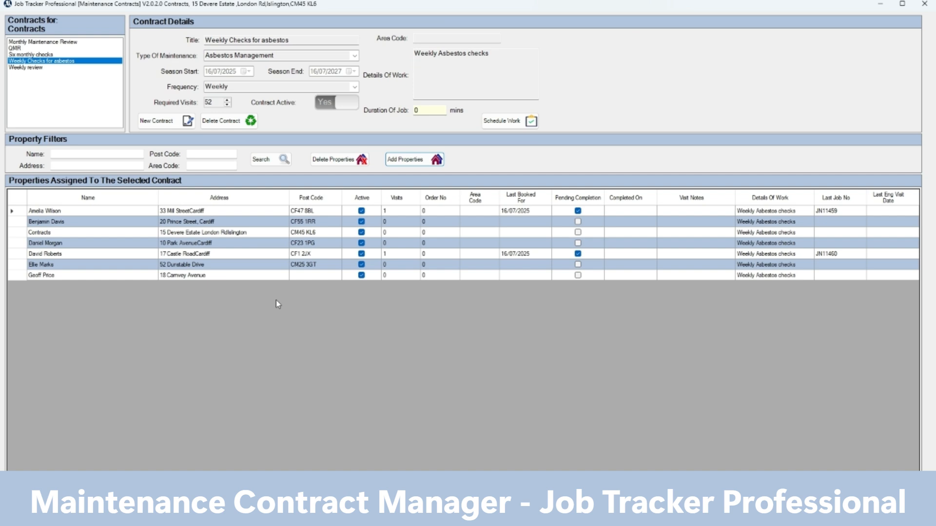
# View the details and visit history of the first property assigned to the contract, and close them.
pyautogui.doubleClick(69, 213)
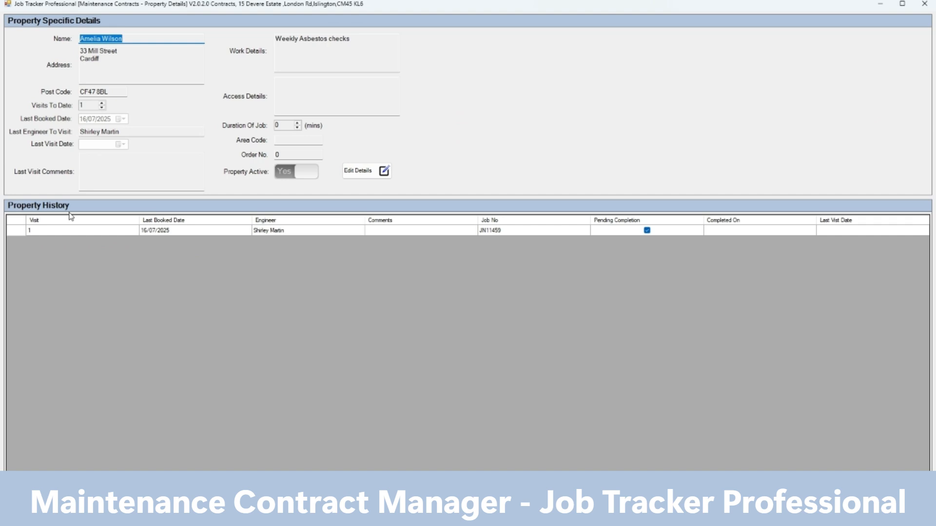
pyautogui.click(924, 4)
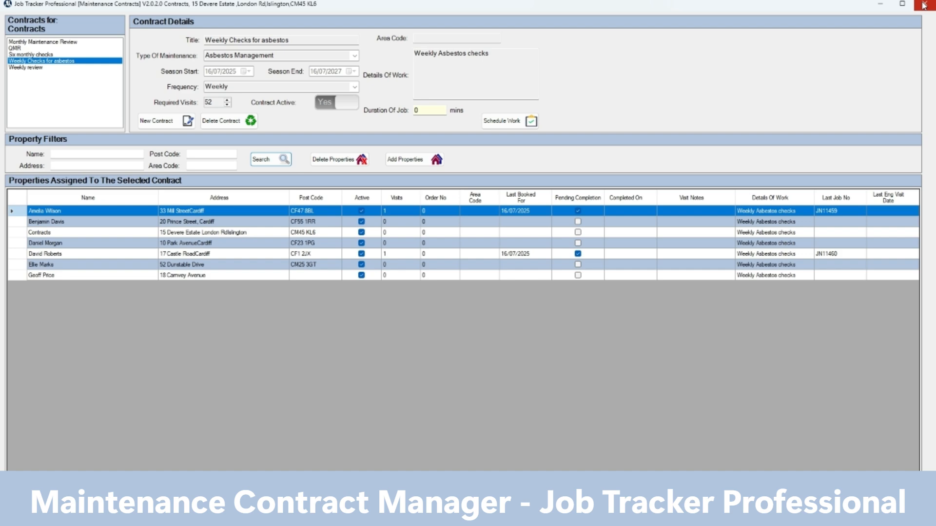
# Start scheduling work for the contract, selecting the tenth listed engineer and including the first four properties.
pyautogui.click(510, 125)
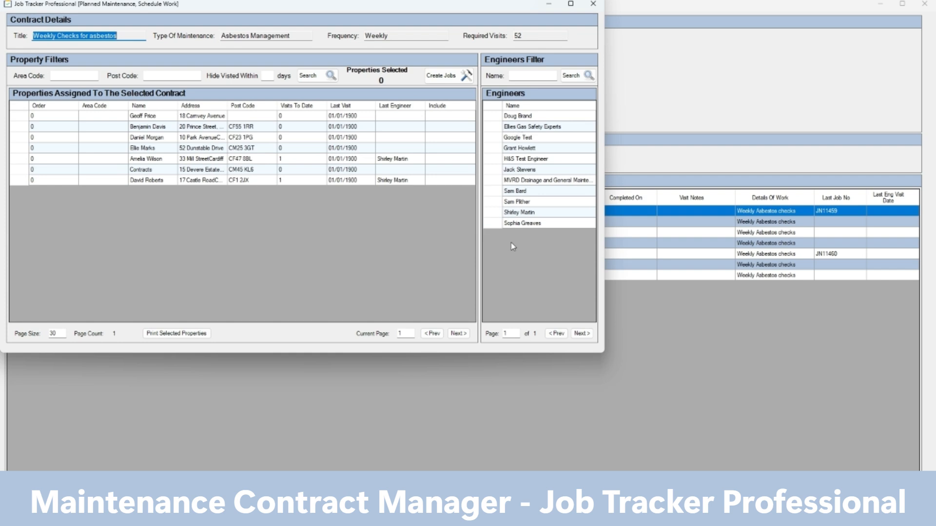
pyautogui.click(494, 213)
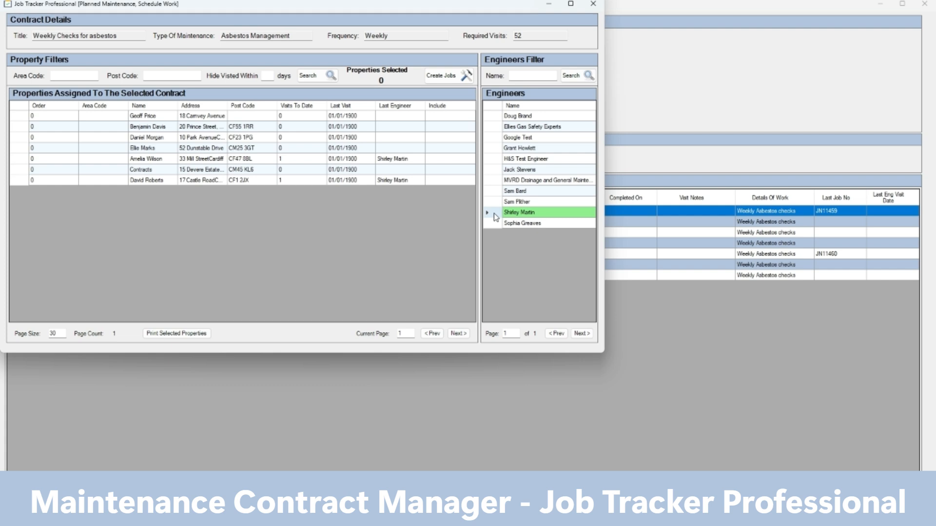
pyautogui.click(437, 117)
pyautogui.click(437, 126)
pyautogui.click(438, 137)
pyautogui.click(440, 148)
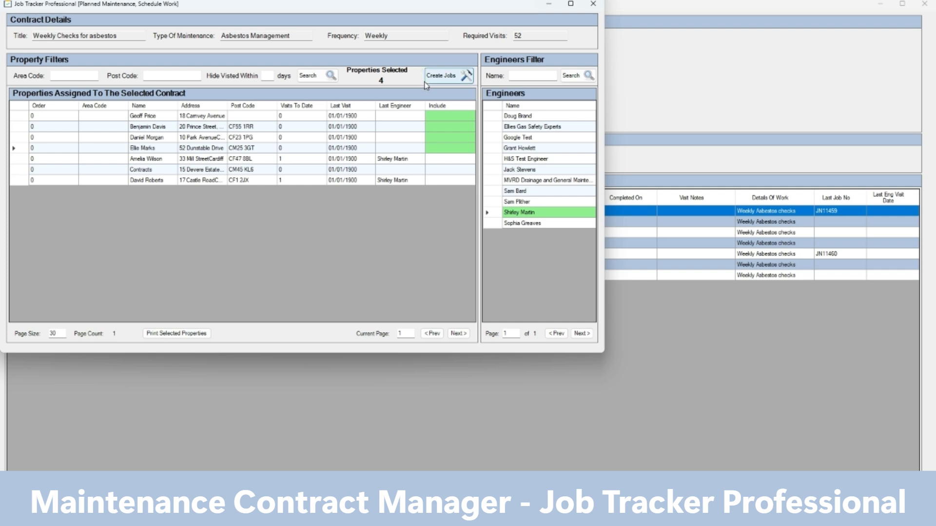
# Create the four jobs from the job template with status Booked, confirm, and close the work scheduling window.
pyautogui.click(447, 79)
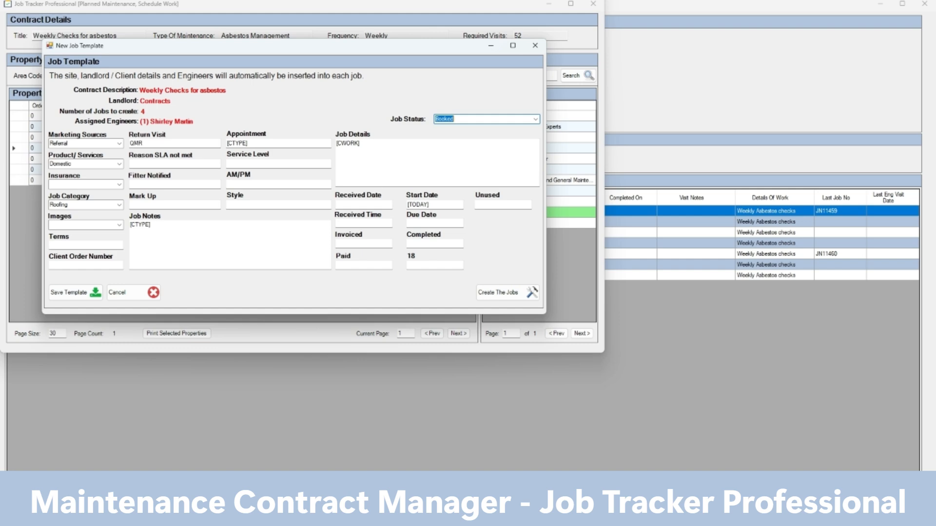
pyautogui.press('Tab')
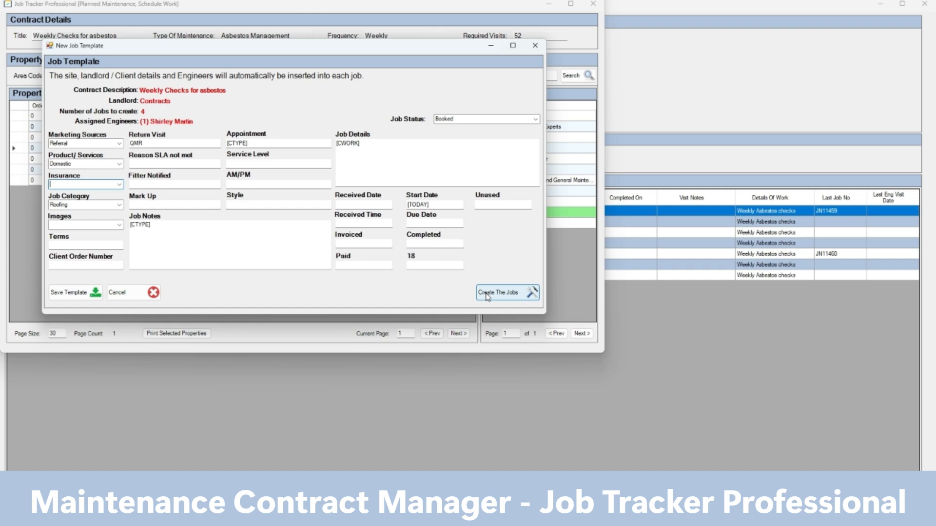
pyautogui.click(488, 296)
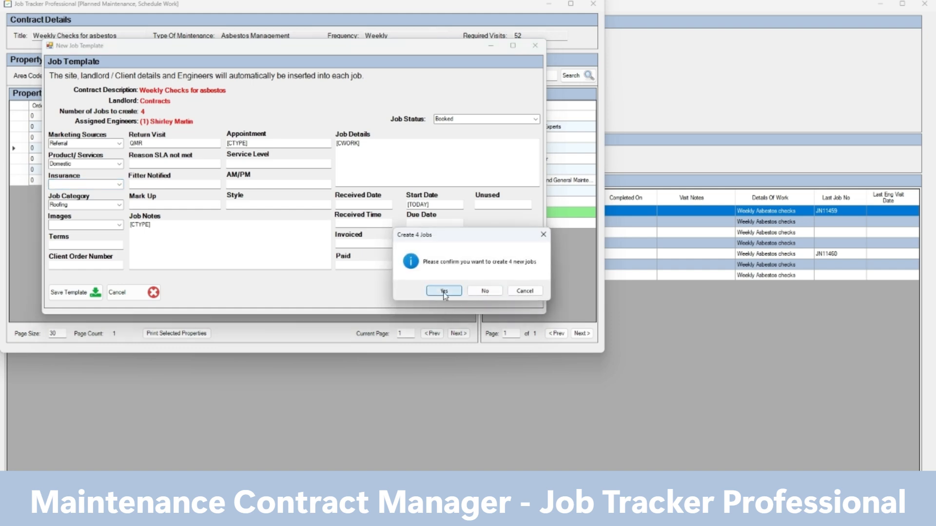
pyautogui.click(444, 291)
pyautogui.click(494, 289)
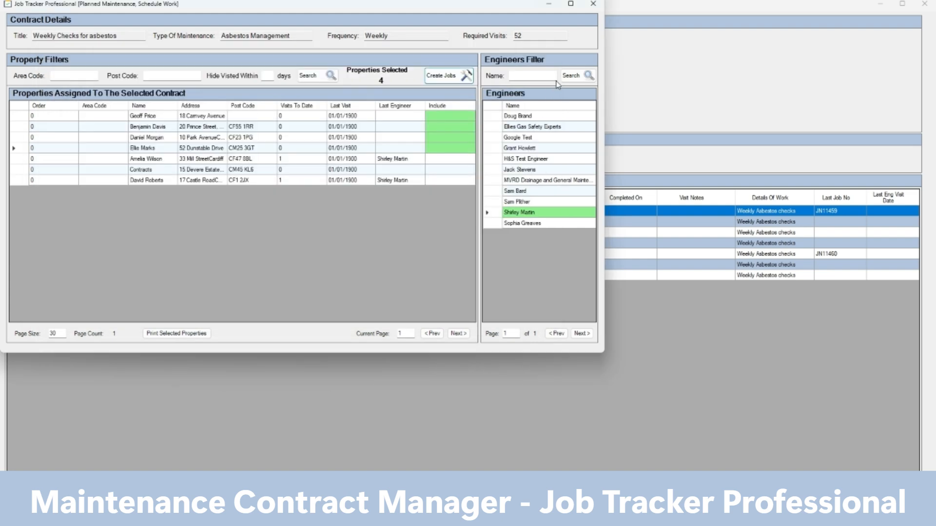
pyautogui.click(593, 5)
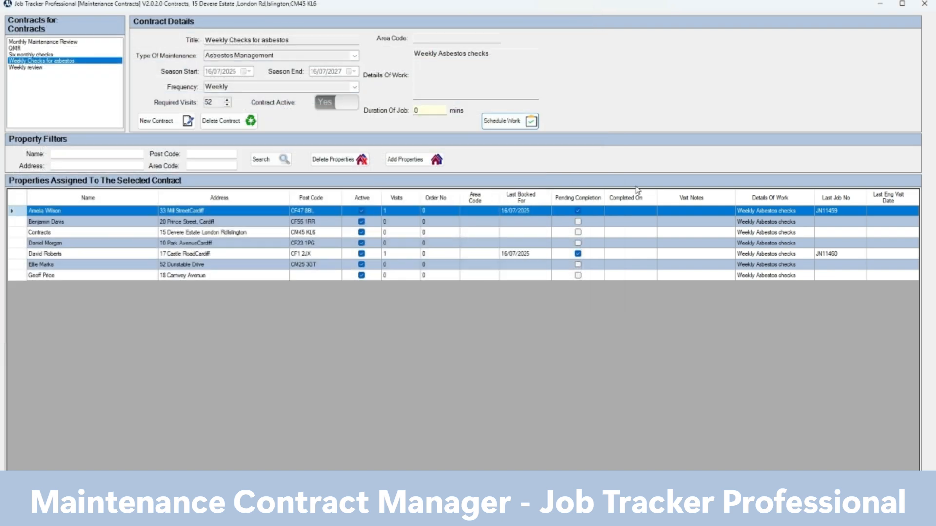
# Reload the Weekly Checks for asbestos contract and view the job record created for its second property.
pyautogui.click(63, 54)
pyautogui.click(55, 61)
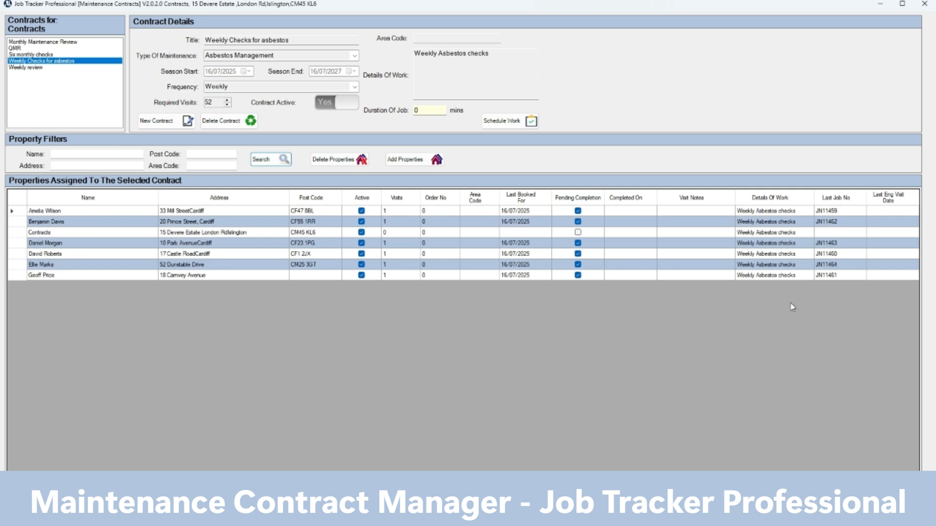
pyautogui.click(849, 225)
pyautogui.moveTo(575, 514)
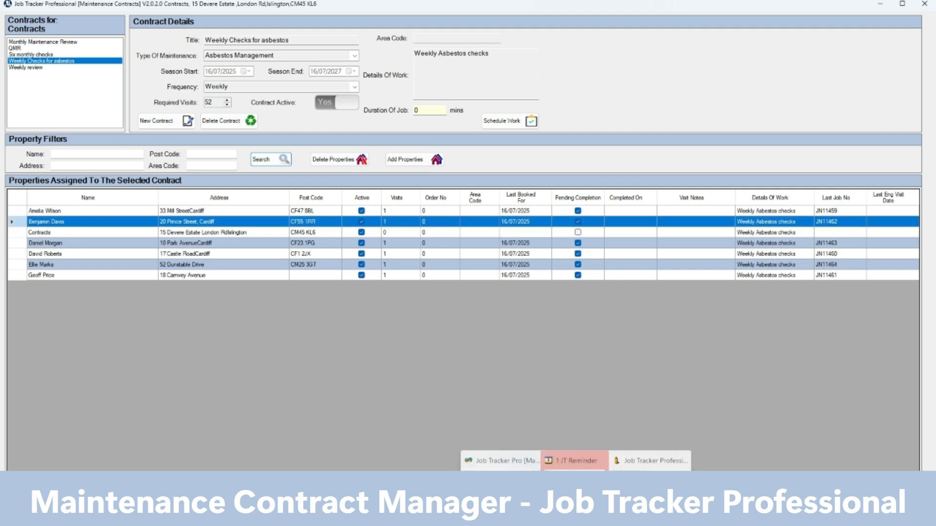
pyautogui.click(692, 446)
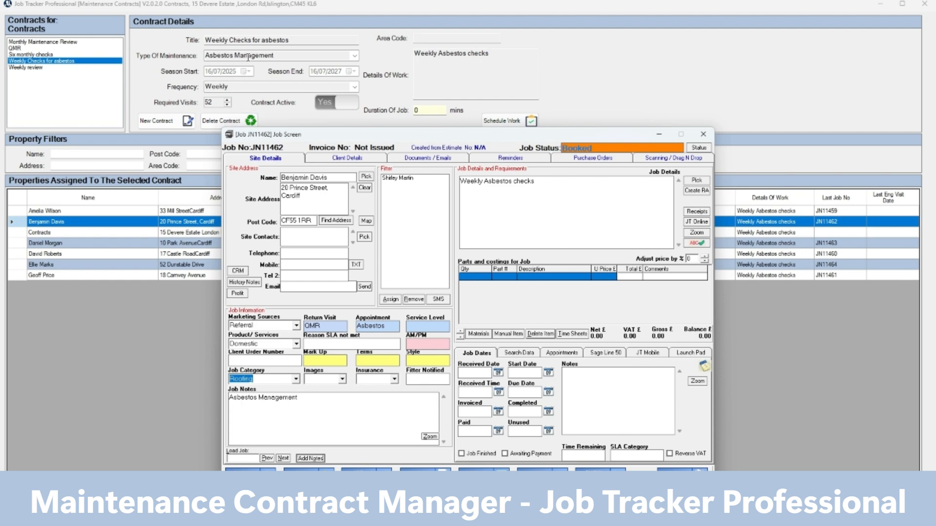
# Close the job record and start scheduling contract work, including the first three properties and selecting the tenth listed engineer.
pyautogui.click(703, 135)
pyautogui.click(510, 121)
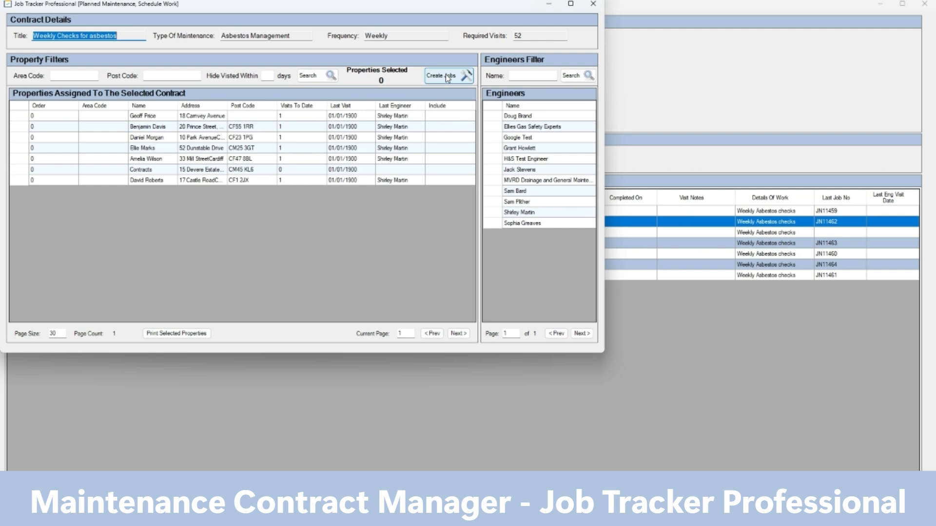
pyautogui.click(381, 117)
pyautogui.click(382, 127)
pyautogui.click(388, 137)
pyautogui.click(525, 212)
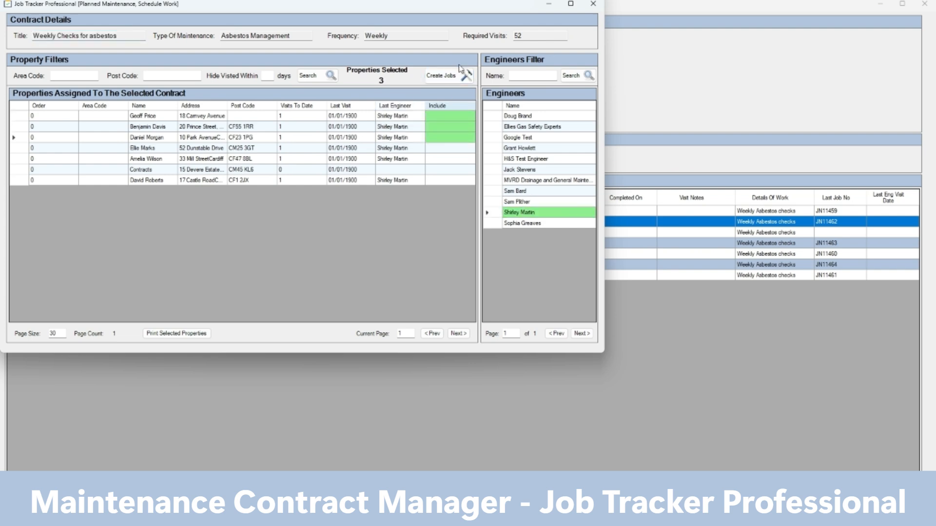
# View the job template for the selected properties, and close it and the scheduling window without creating jobs.
pyautogui.click(446, 75)
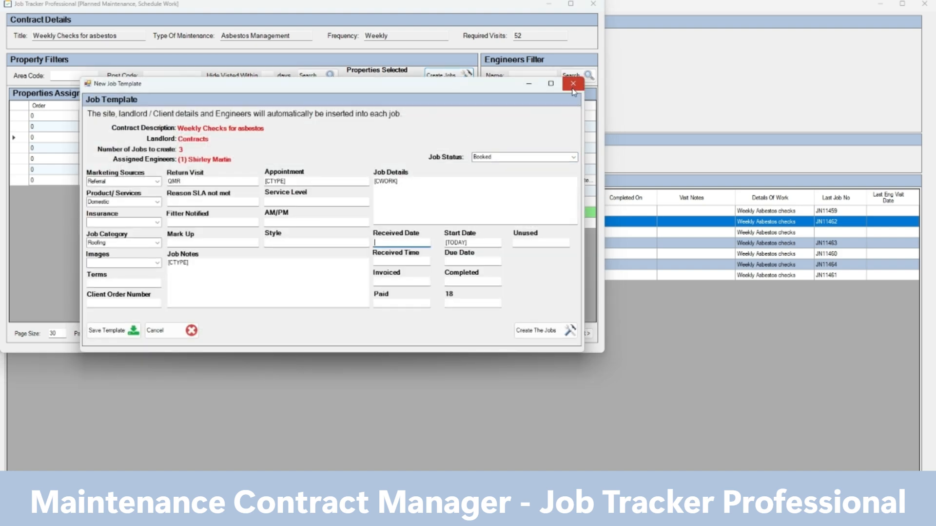
pyautogui.click(573, 85)
pyautogui.click(593, 7)
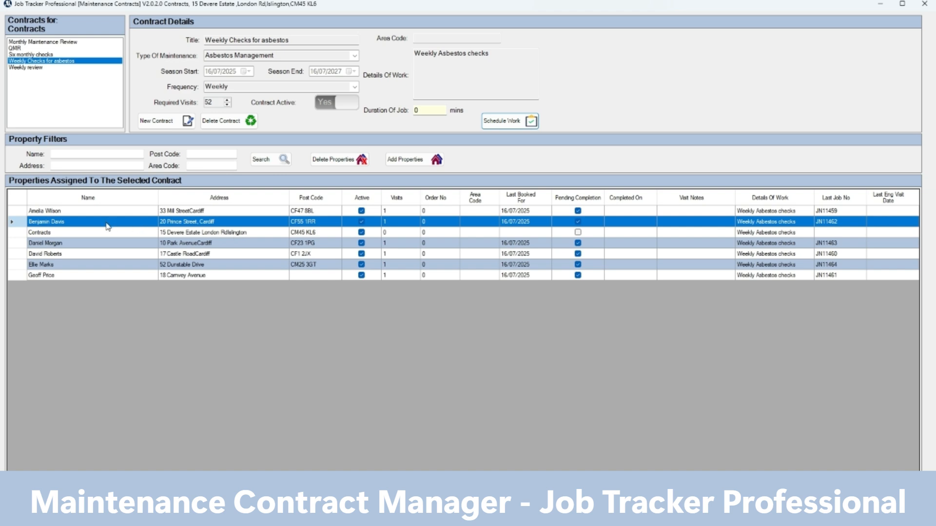
# Mark the second property's job as finished with completed date 16/07/2025, save it, and reload the Weekly Checks for asbestos contract.
pyautogui.doubleClick(836, 223)
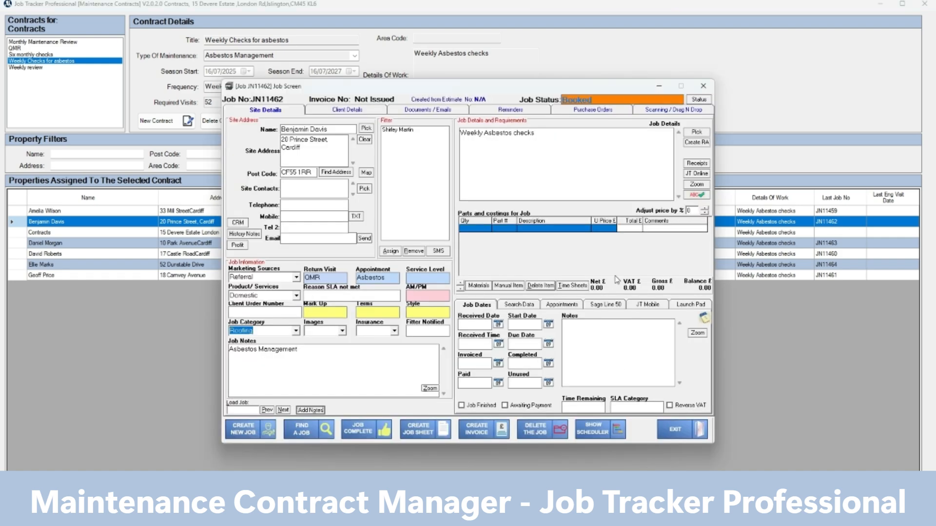
pyautogui.click(468, 405)
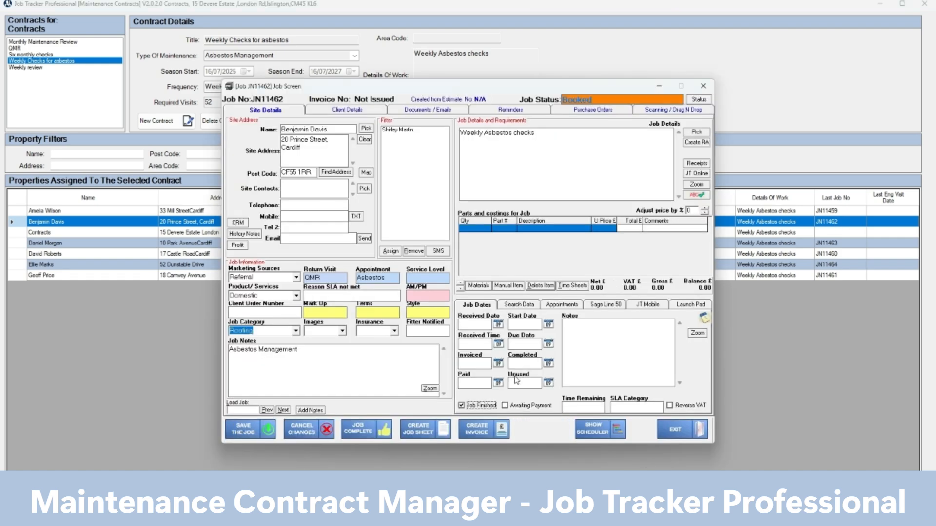
pyautogui.click(548, 363)
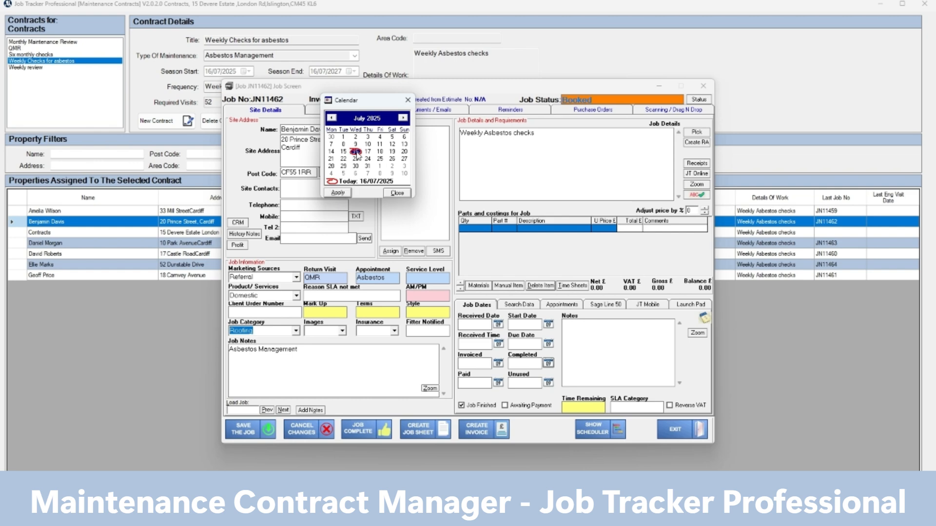
pyautogui.click(337, 192)
pyautogui.click(250, 430)
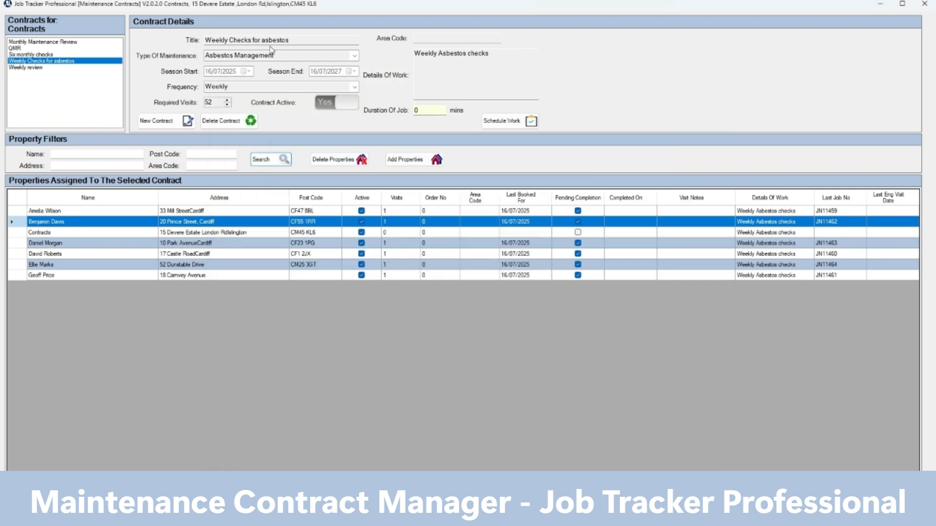
pyautogui.click(83, 55)
pyautogui.click(84, 61)
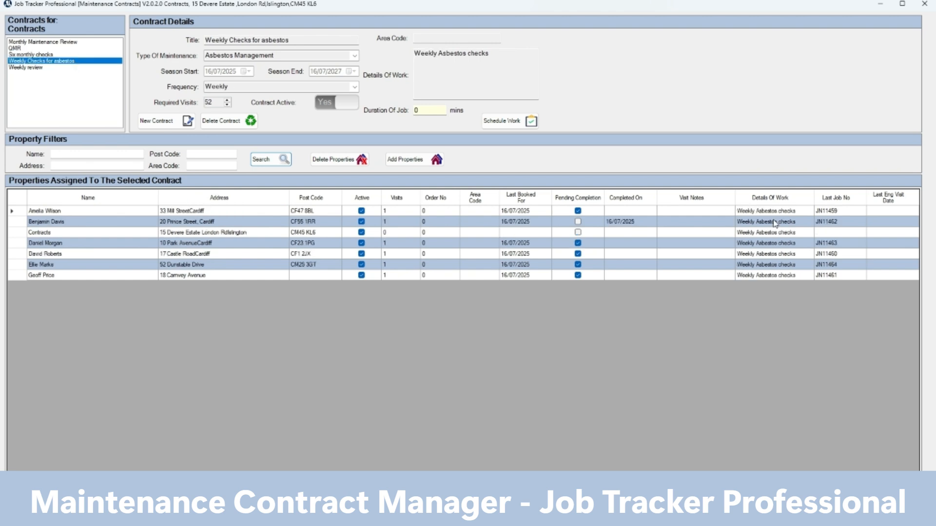